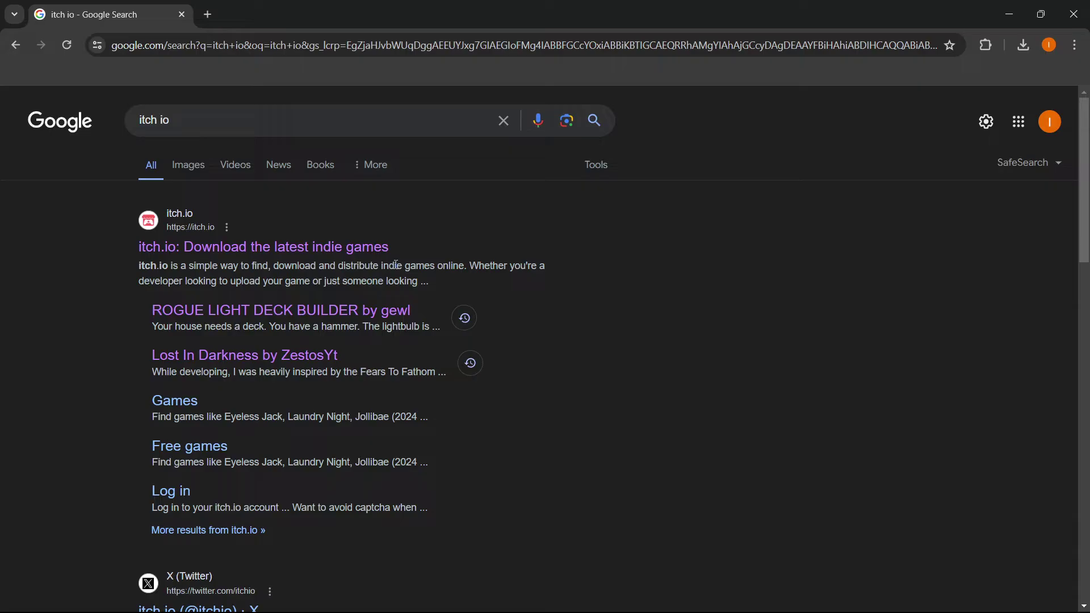
Step: Go to the itch.io site from the results and search it for 'wolfquest'
left_click(241, 253)
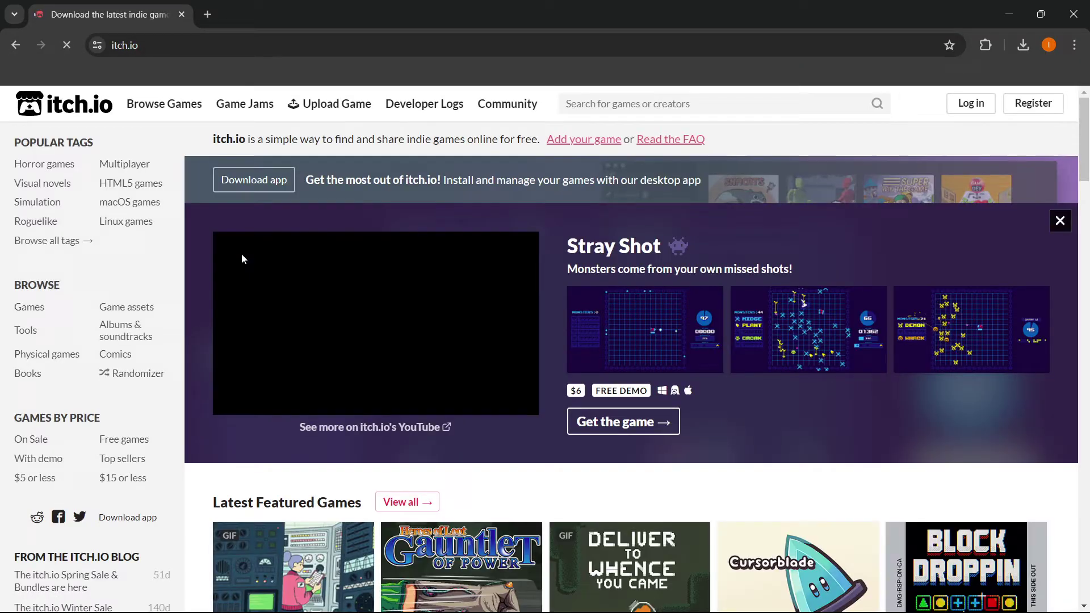
left_click(667, 105)
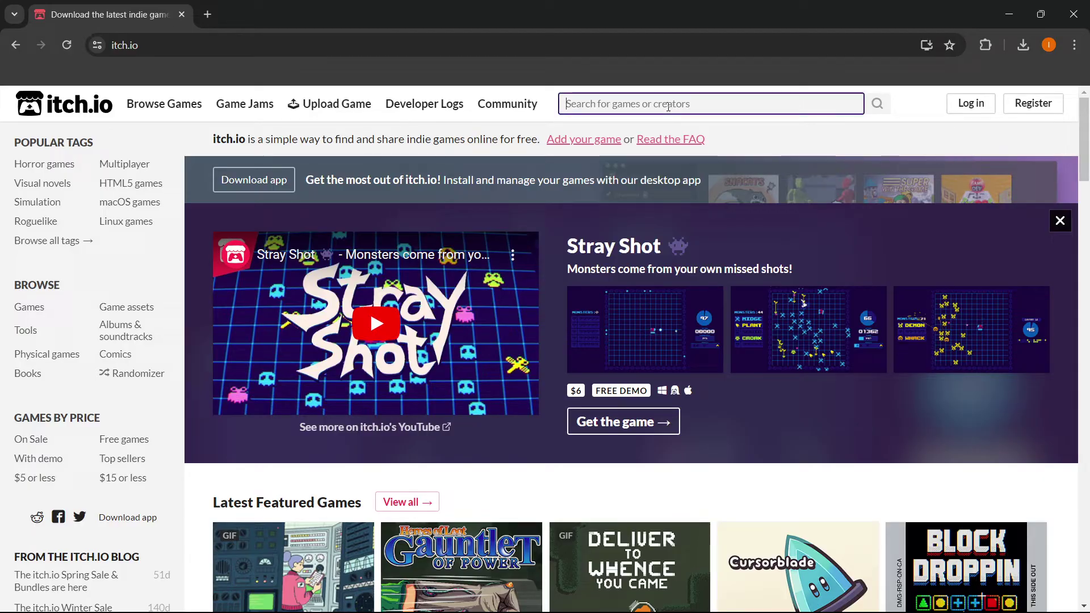
type("wolfquest")
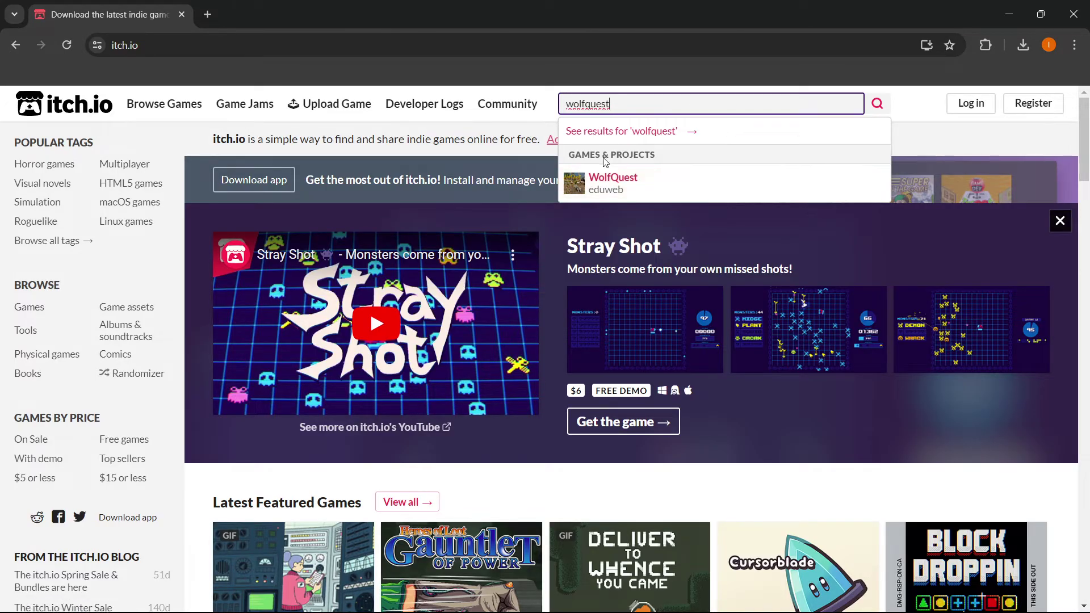
Step: Open eduweb's WolfQuest page and read down to its awards and Windows requirements
left_click(623, 187)
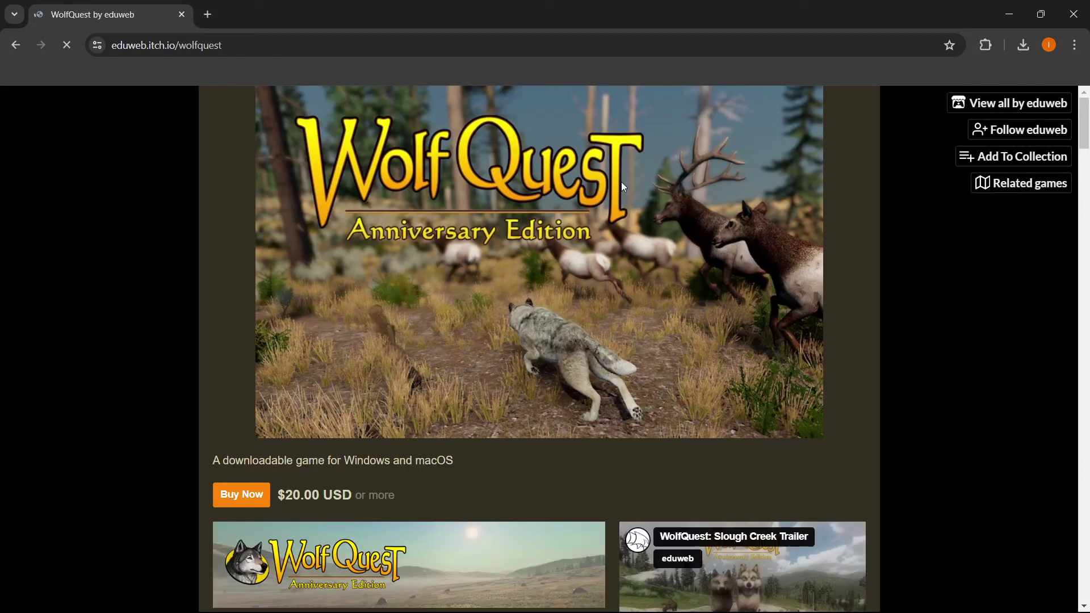
scroll(241, 239, "down", 3)
scroll(211, 228, "down", 2)
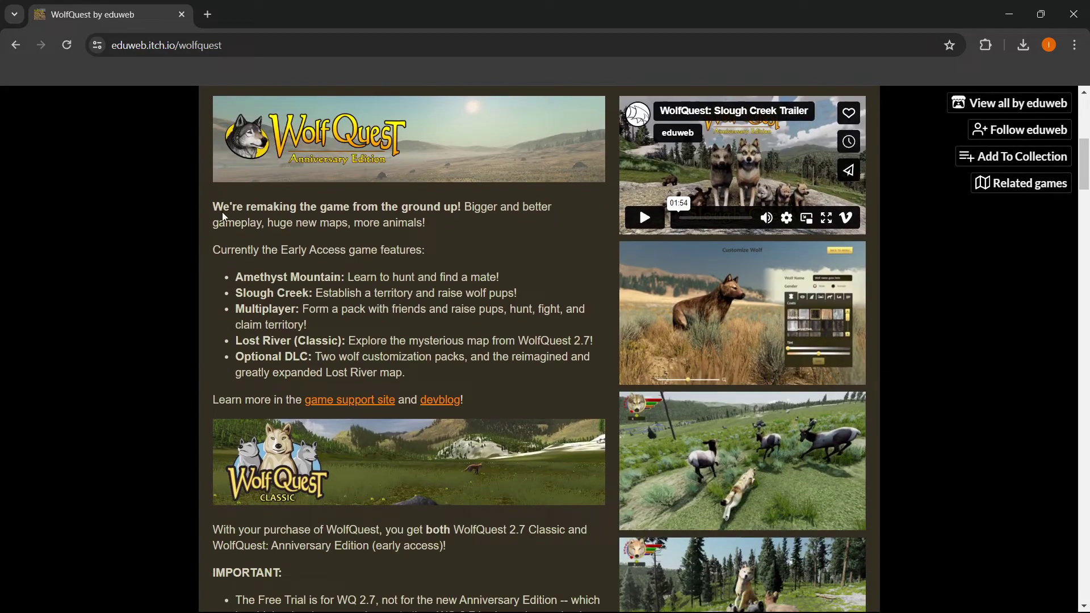
scroll(256, 264, "down", 1)
scroll(230, 298, "down", 2)
scroll(225, 309, "down", 1)
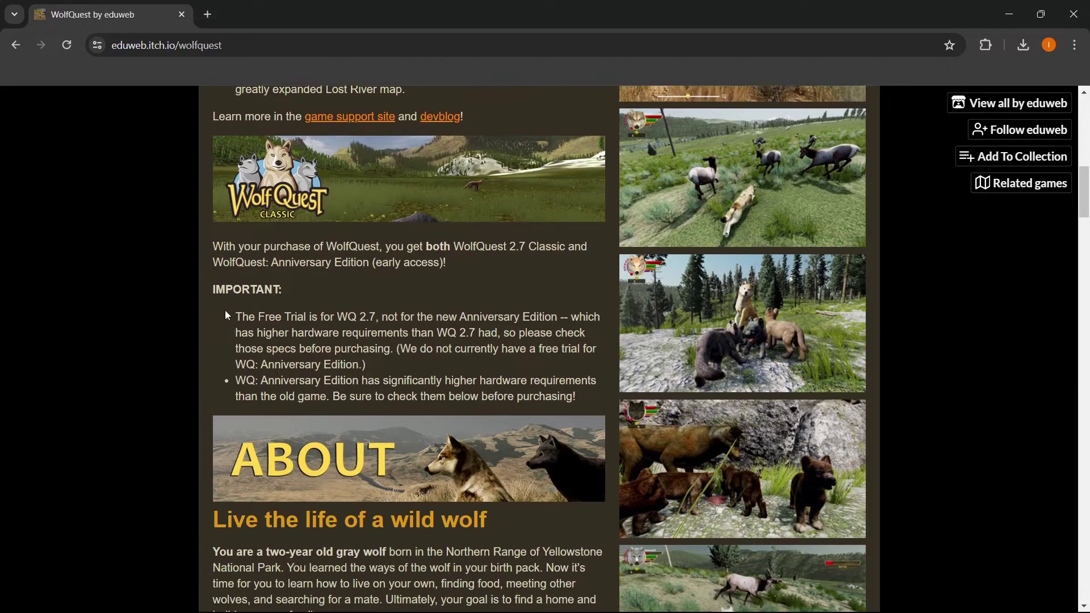
scroll(230, 302, "down", 2)
scroll(240, 291, "down", 2)
scroll(250, 216, "down", 1)
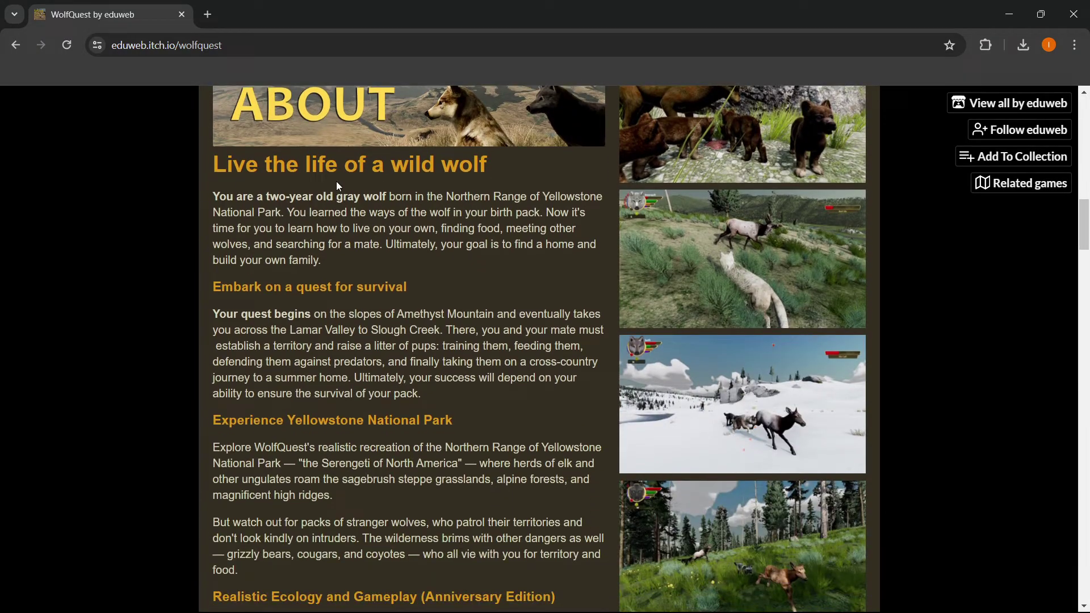
scroll(385, 192, "down", 2)
scroll(409, 194, "down", 2)
scroll(435, 194, "down", 2)
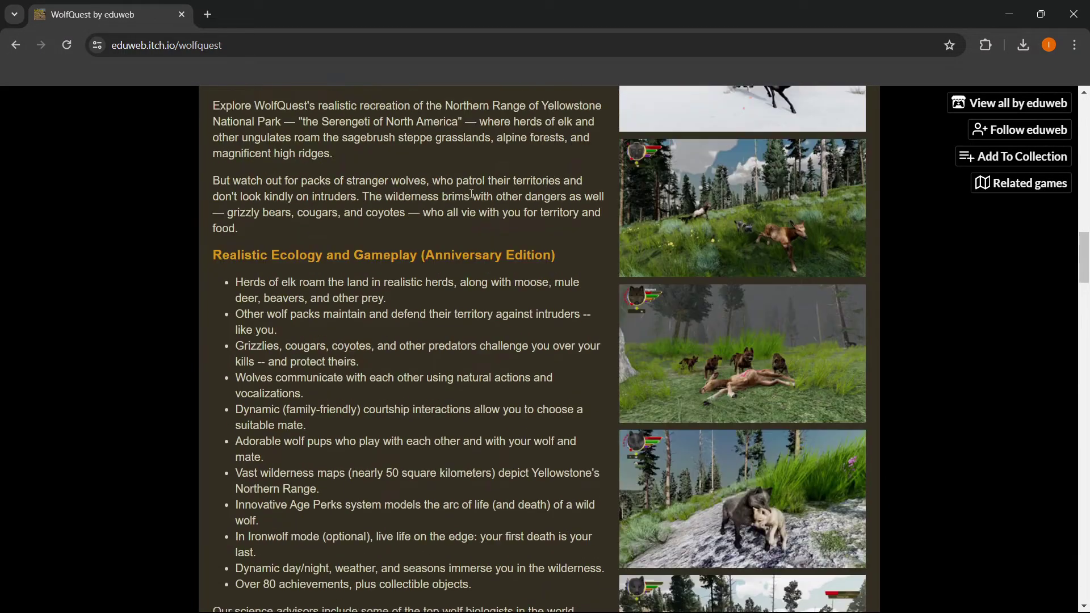
scroll(460, 194, "down", 2)
scroll(462, 198, "down", 3)
scroll(461, 199, "down", 3)
scroll(430, 207, "down", 3)
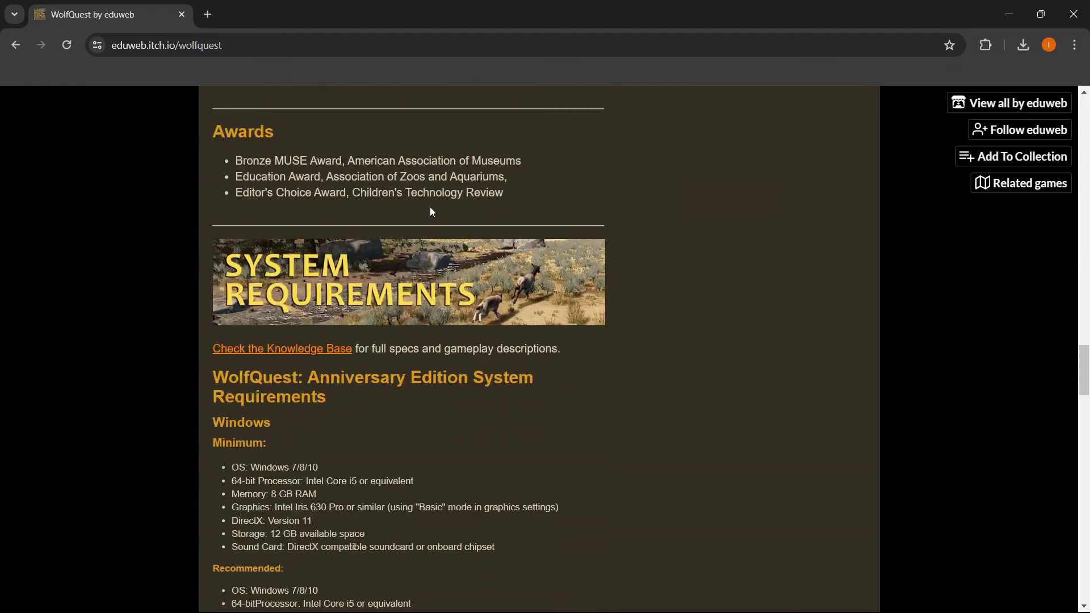
scroll(400, 215, "down", 3)
scroll(400, 213, "down", 3)
scroll(399, 212, "down", 2)
scroll(399, 211, "up", 2)
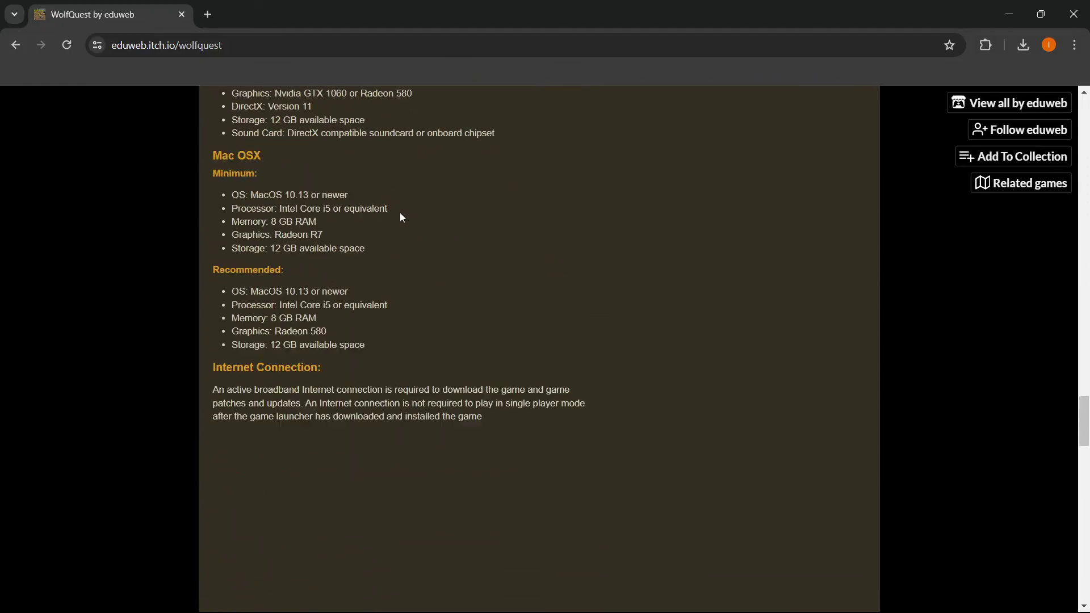
scroll(400, 212, "up", 5)
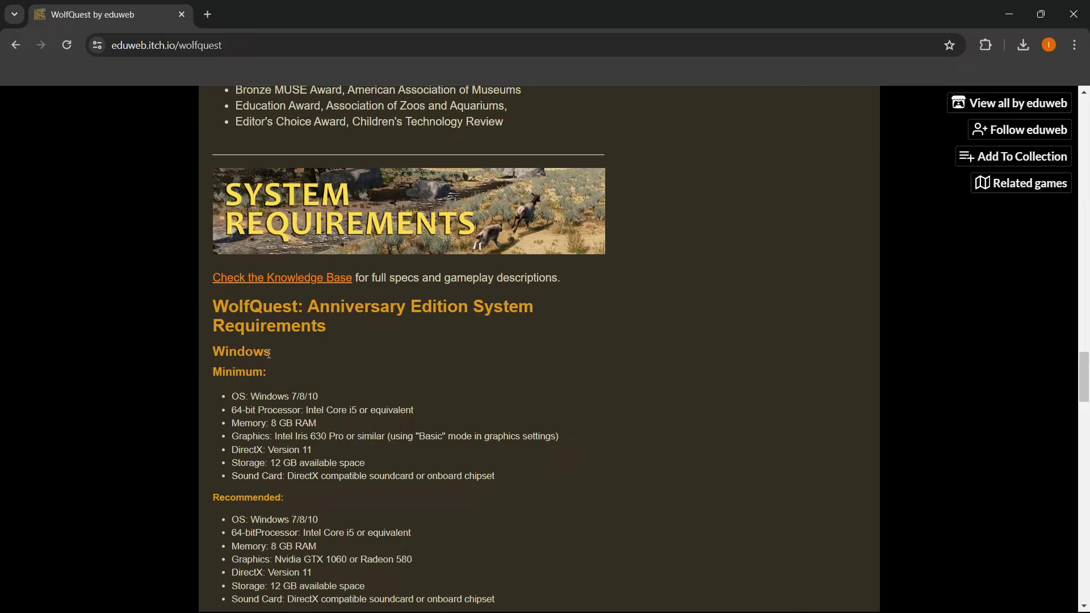
scroll(269, 353, "down", 1)
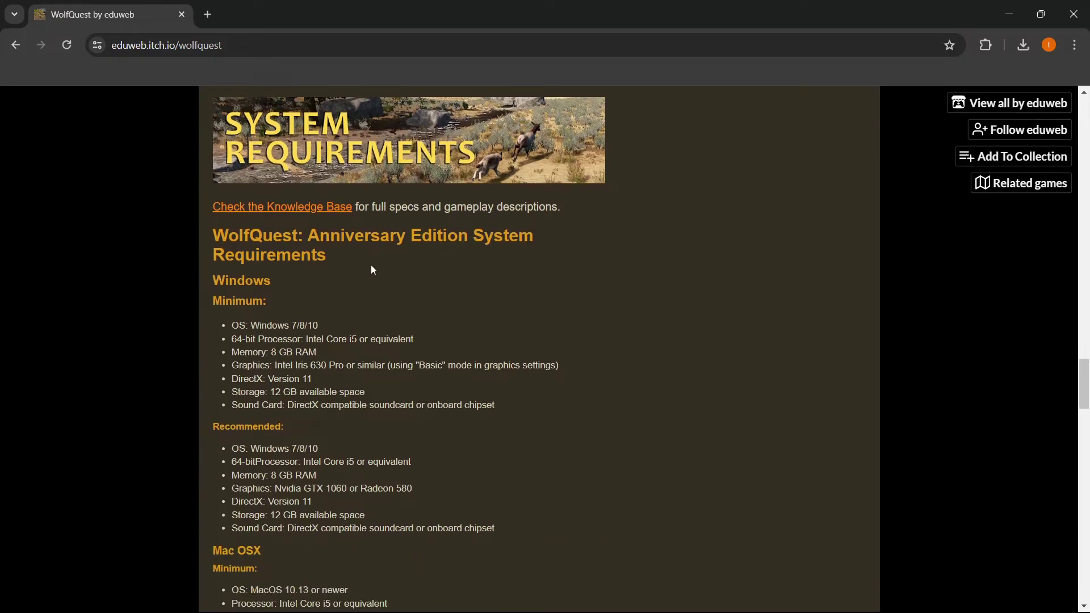
scroll(311, 258, "down", 2)
scroll(299, 251, "down", 5)
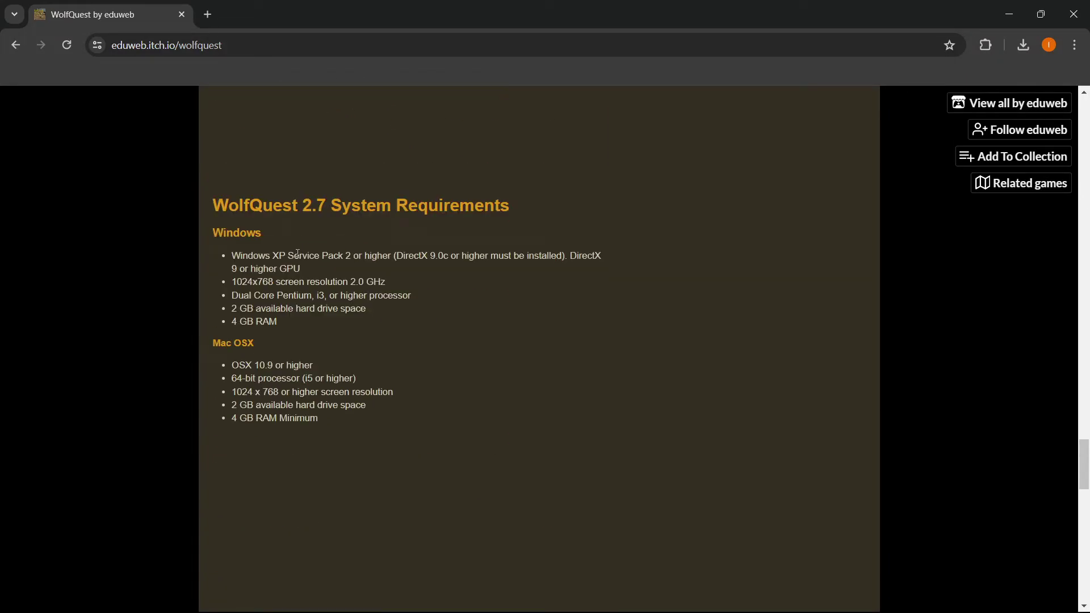
scroll(293, 249, "down", 2)
scroll(293, 249, "down", 4)
scroll(293, 249, "down", 2)
scroll(293, 249, "up", 1)
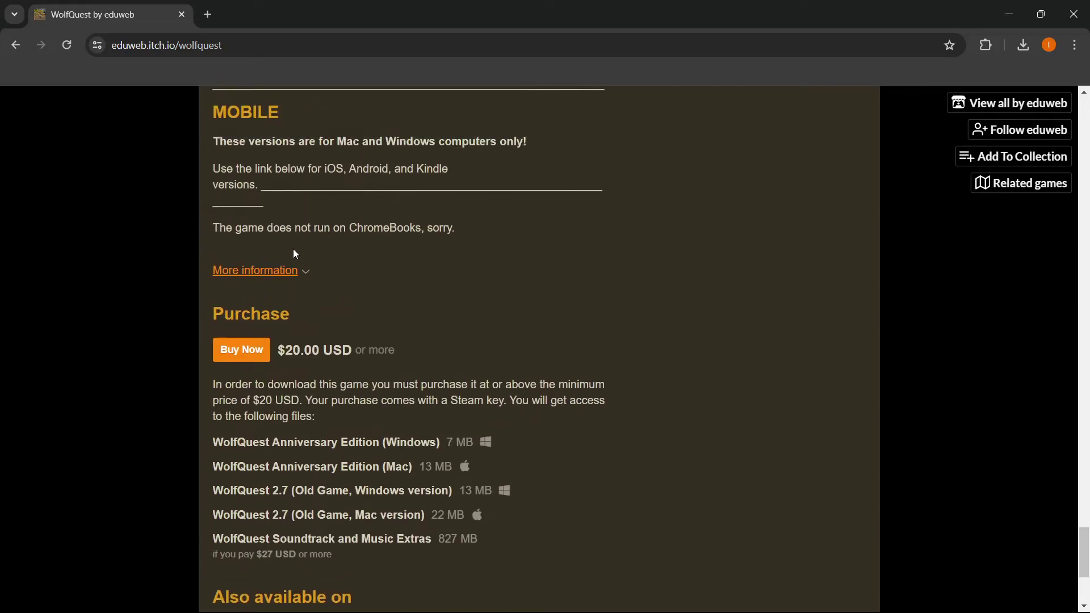
scroll(294, 250, "down", 1)
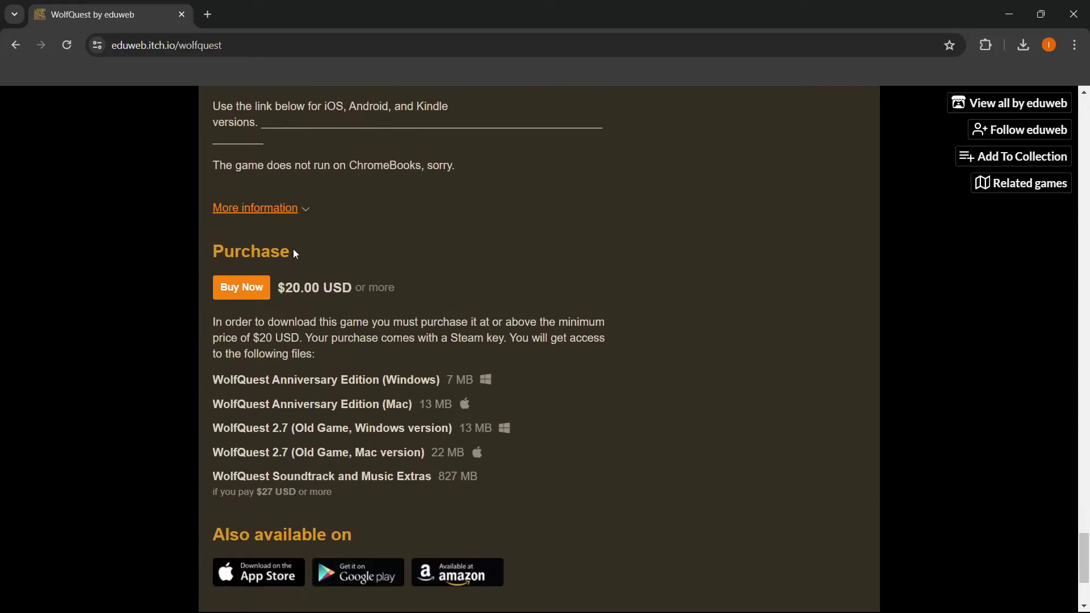
Step: Buy Now on WolfQuest to open the $20.00 checkout dialog with its included files
left_click(239, 288)
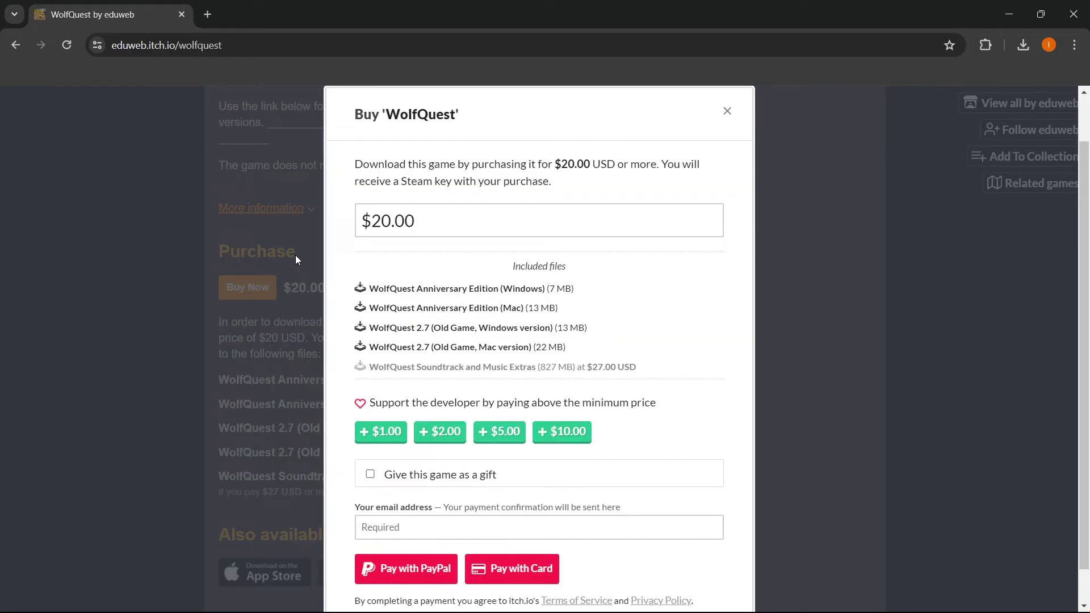
scroll(296, 254, "up", 1)
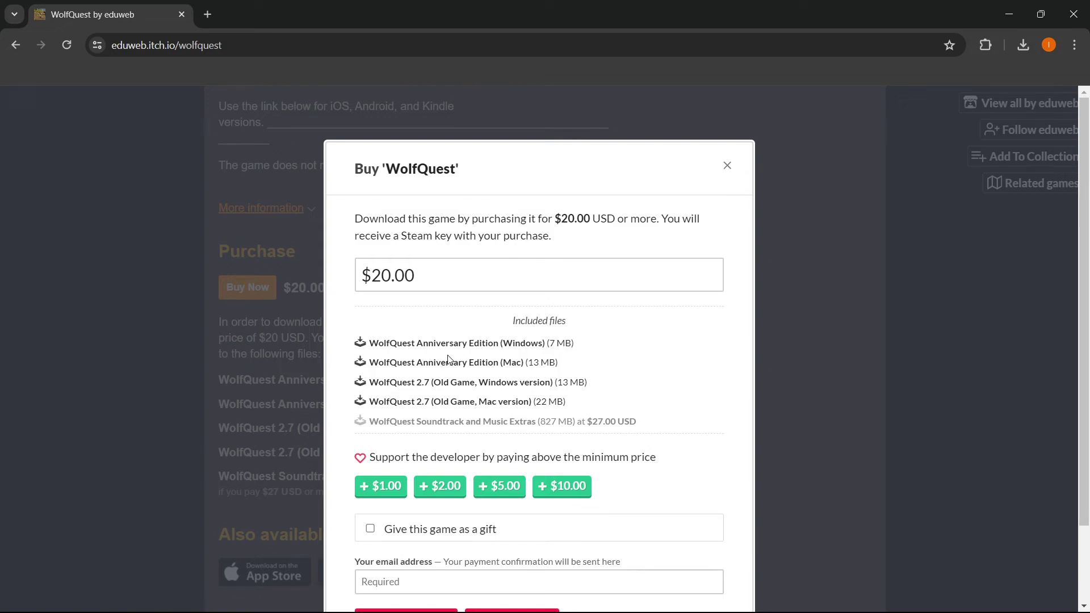
scroll(450, 360, "down", 1)
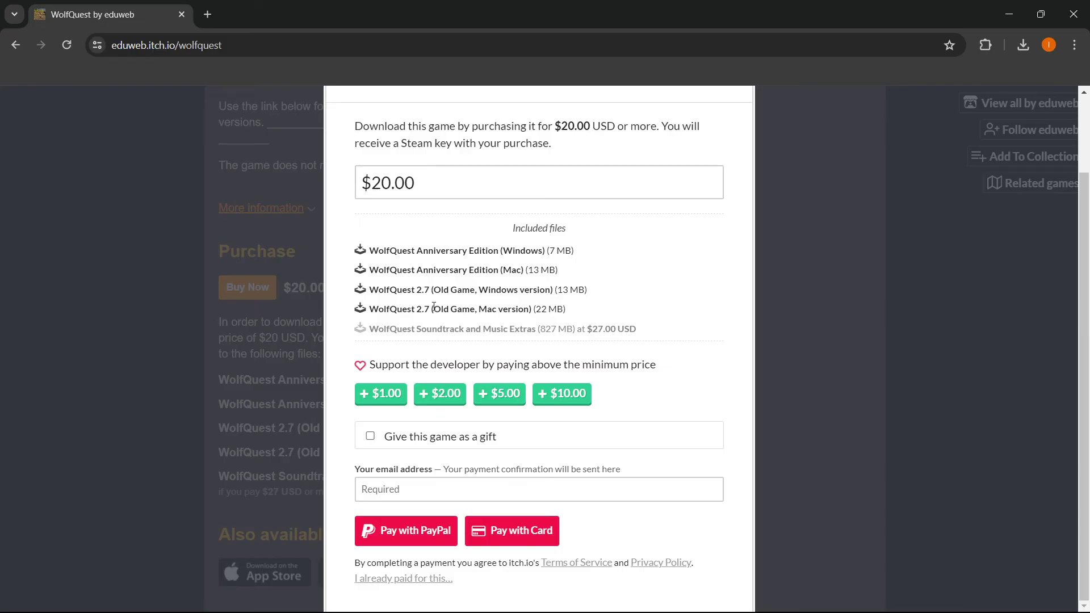
left_click(371, 437)
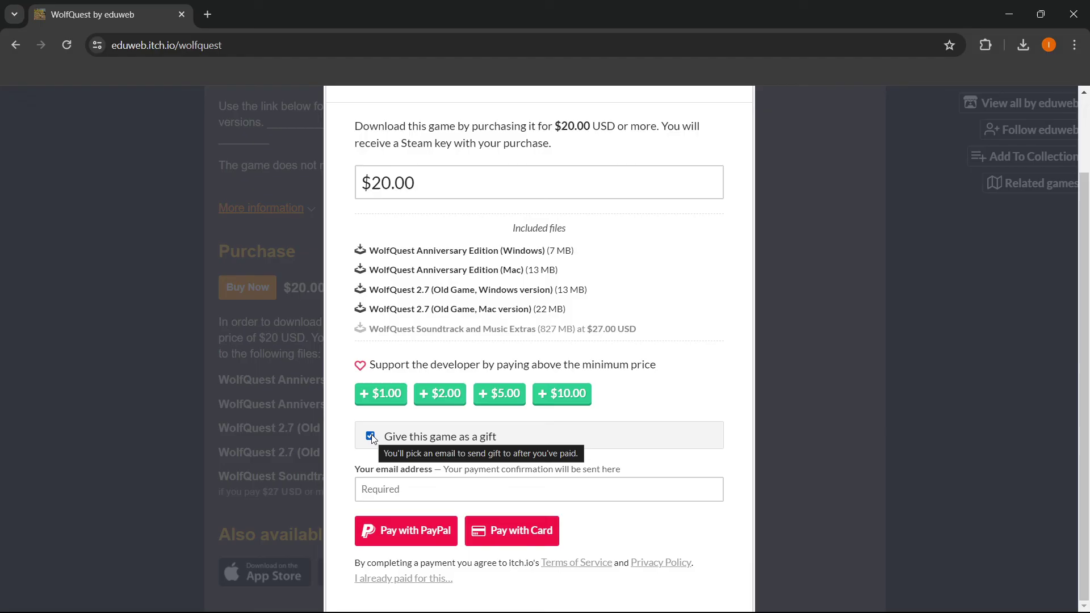
left_click(371, 438)
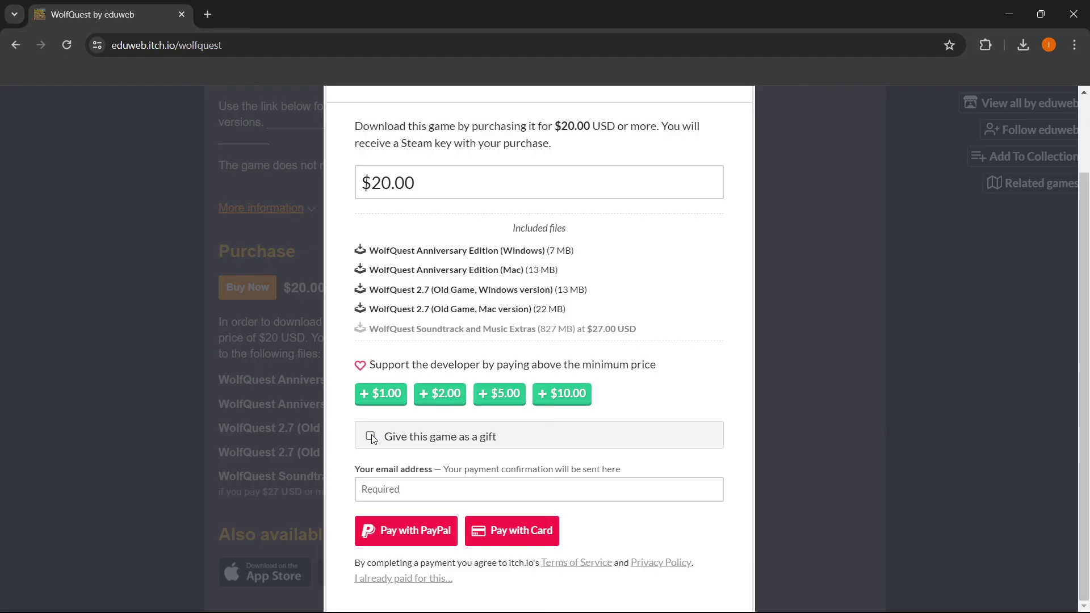